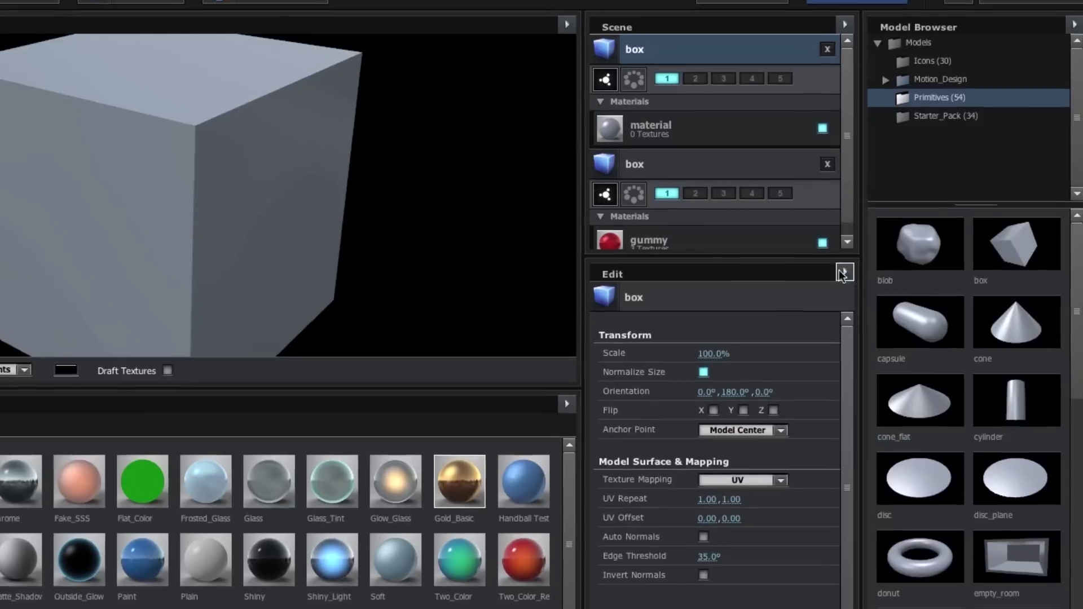
Step: Browse the Starter_Pack models, looking through the Motion_Design and Arrows folders
scroll(958, 352, "down", 1)
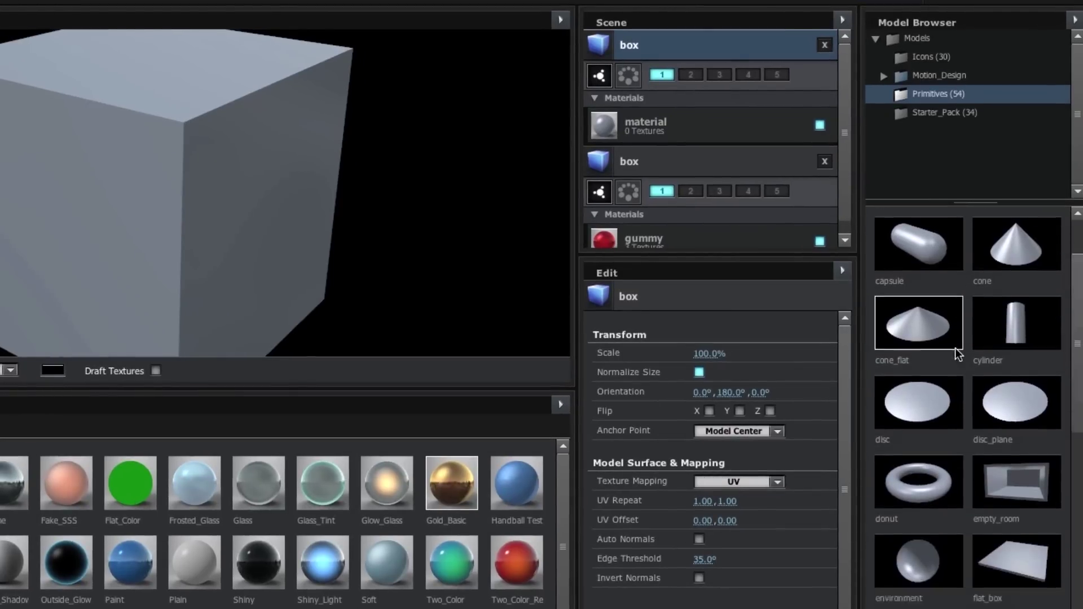
scroll(957, 354, "down", 2)
left_click(934, 118)
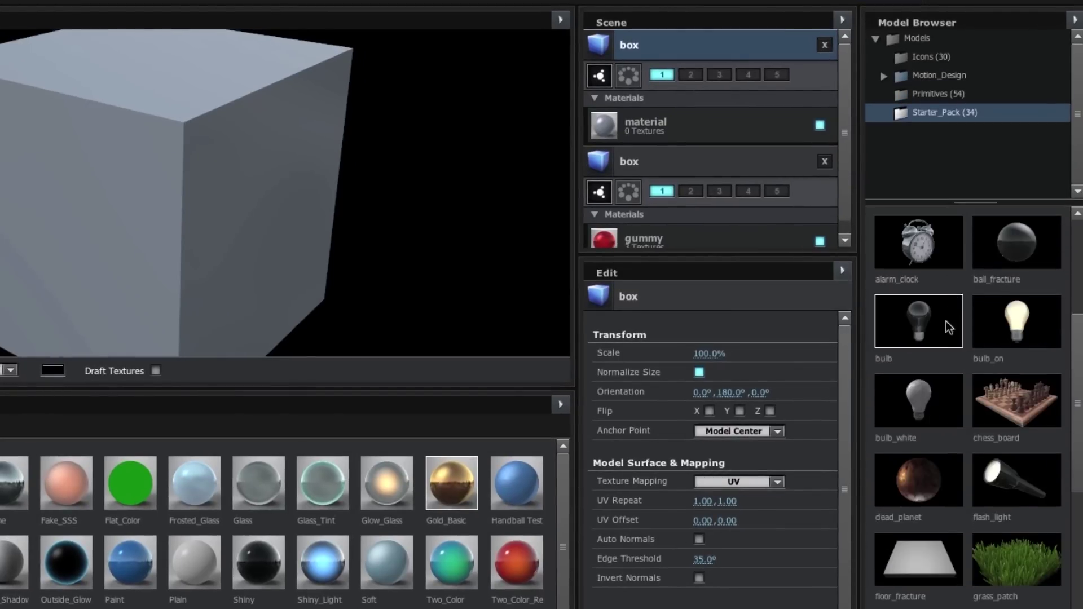
scroll(955, 384, "down", 3)
scroll(954, 384, "up", 3)
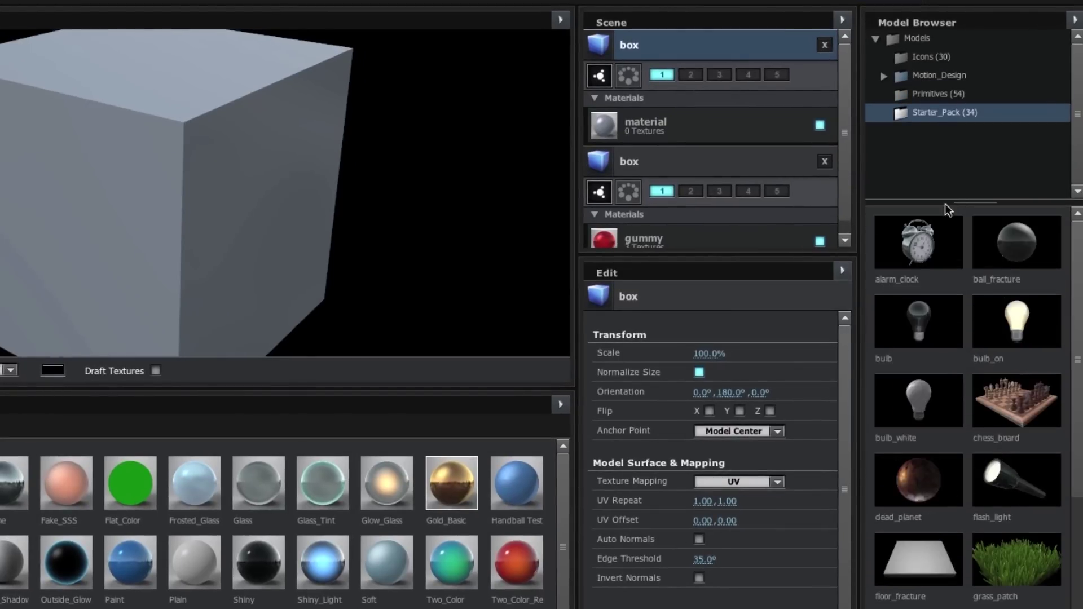
double_click(936, 76)
left_click(943, 130)
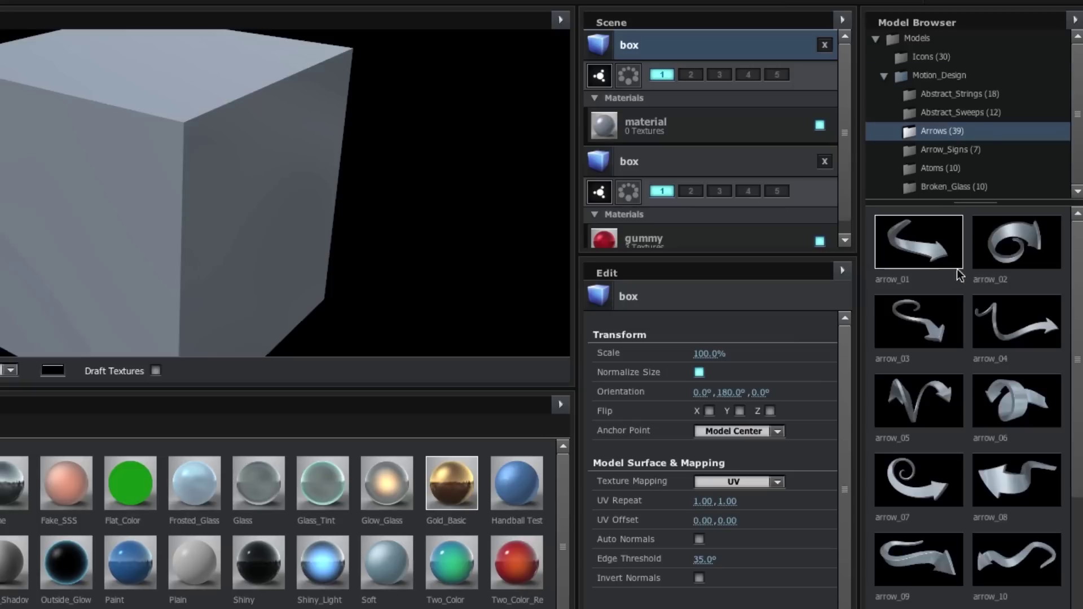
left_click(885, 82)
left_click(884, 78)
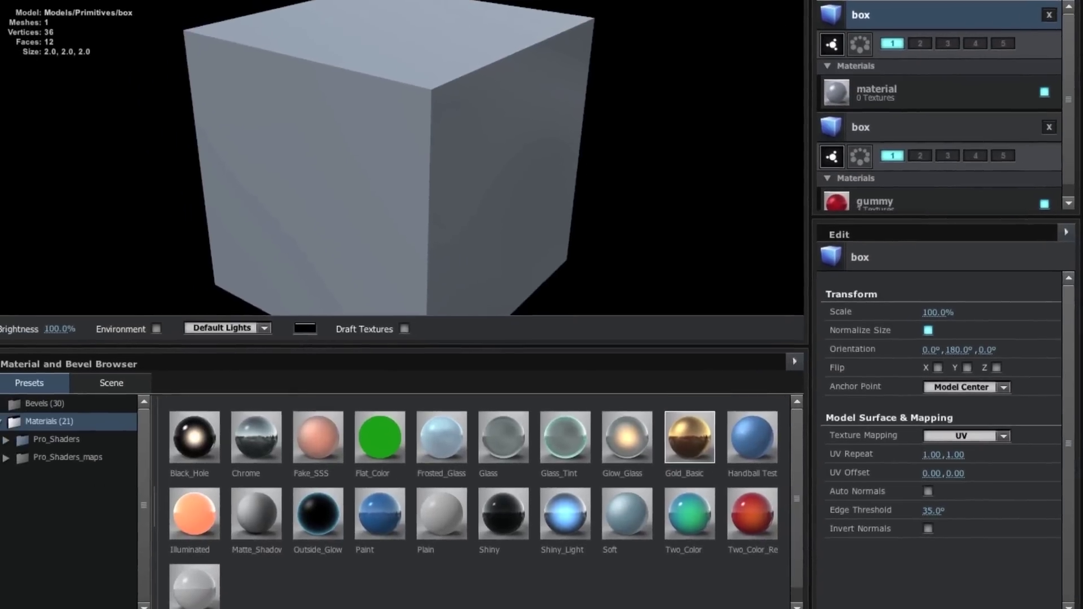
Step: Apply the Gold_Basic material to the cube and raise its Reflection Intensity
left_click_drag(697, 443, 458, 178)
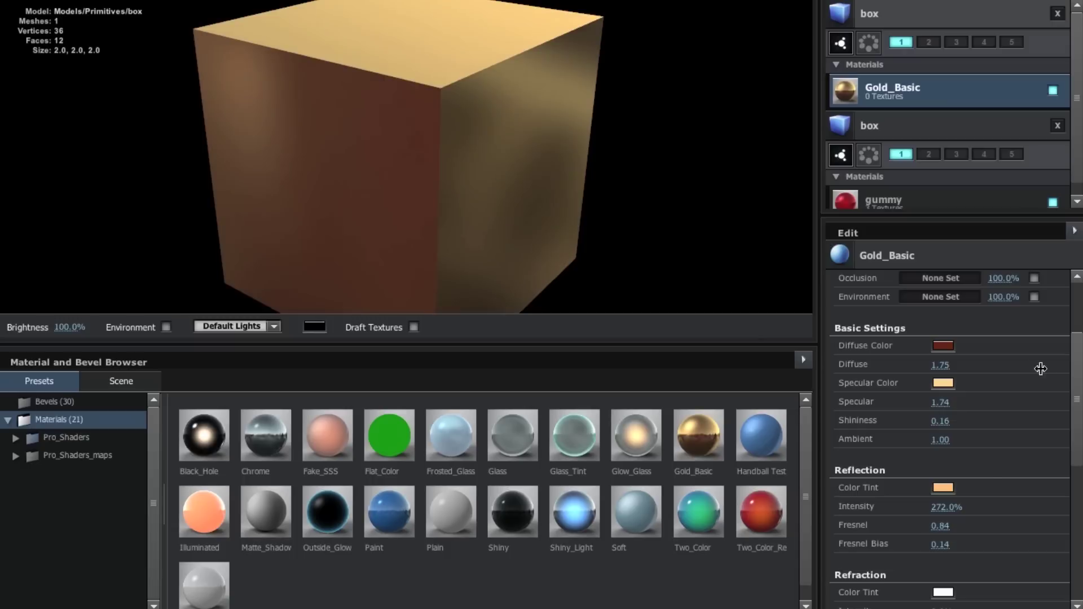
left_click_drag(969, 509, 1067, 508)
scroll(959, 451, "up", 1)
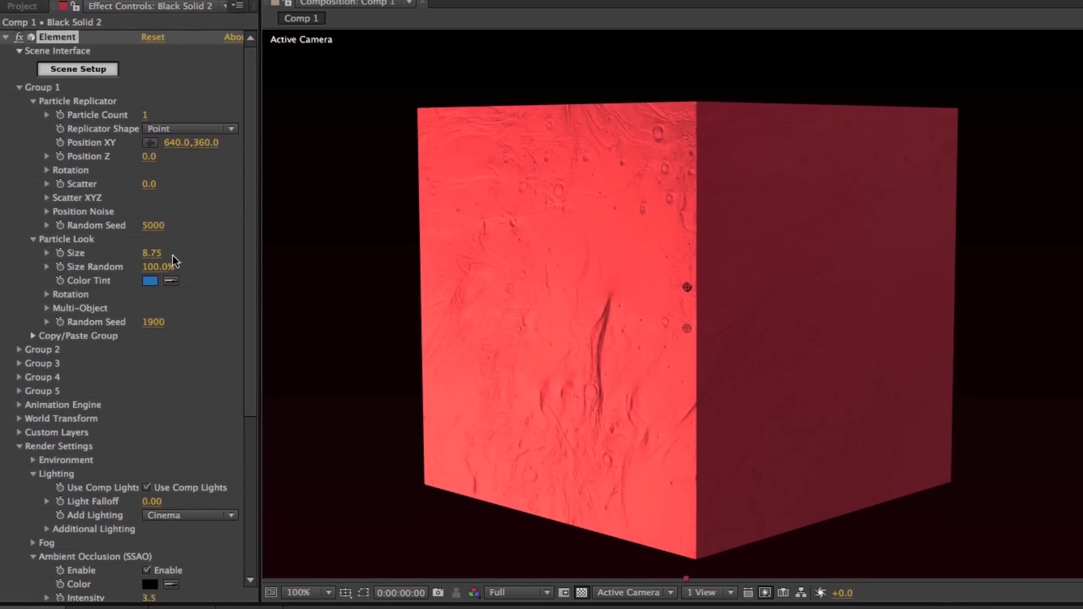
Step: Set particle size 0.51, Sphere replicator shape and 1310 particles, then select Camera 1
key("ctrl+z")
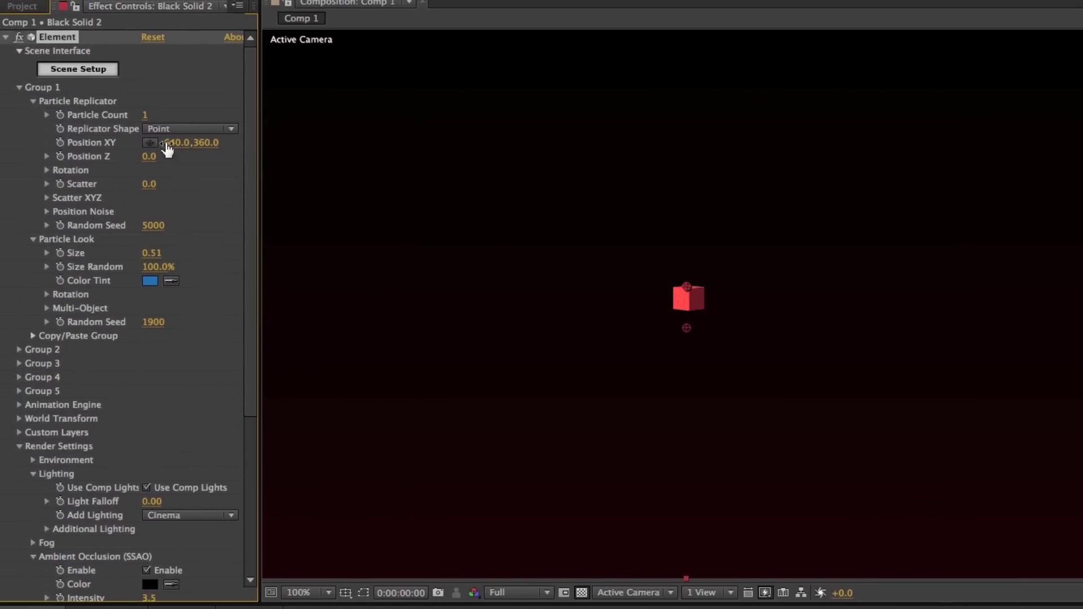
left_click(169, 129)
left_click(220, 189)
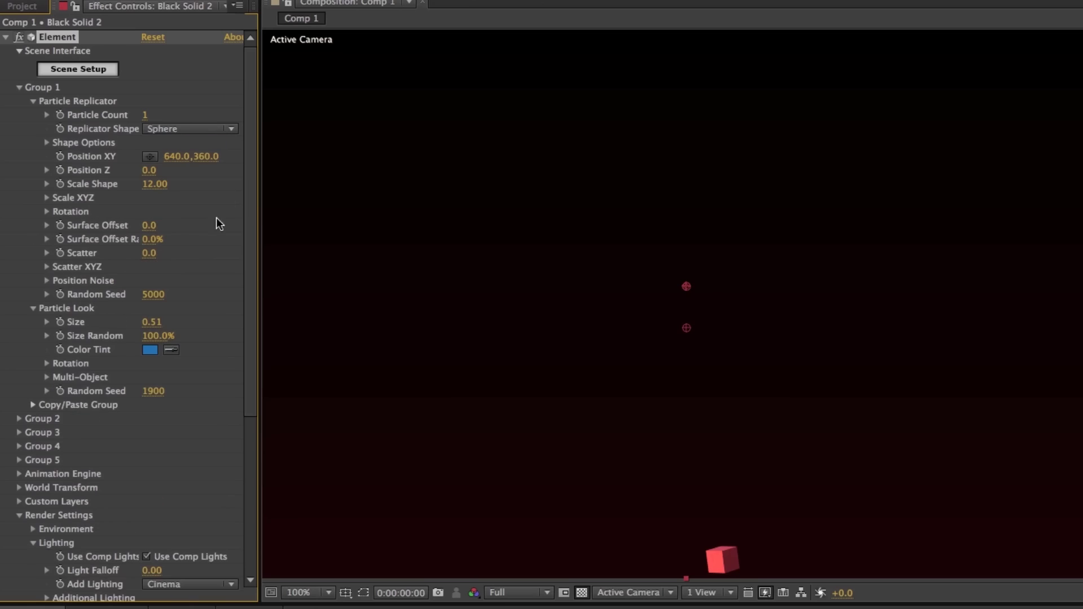
left_click_drag(153, 116, 390, 564)
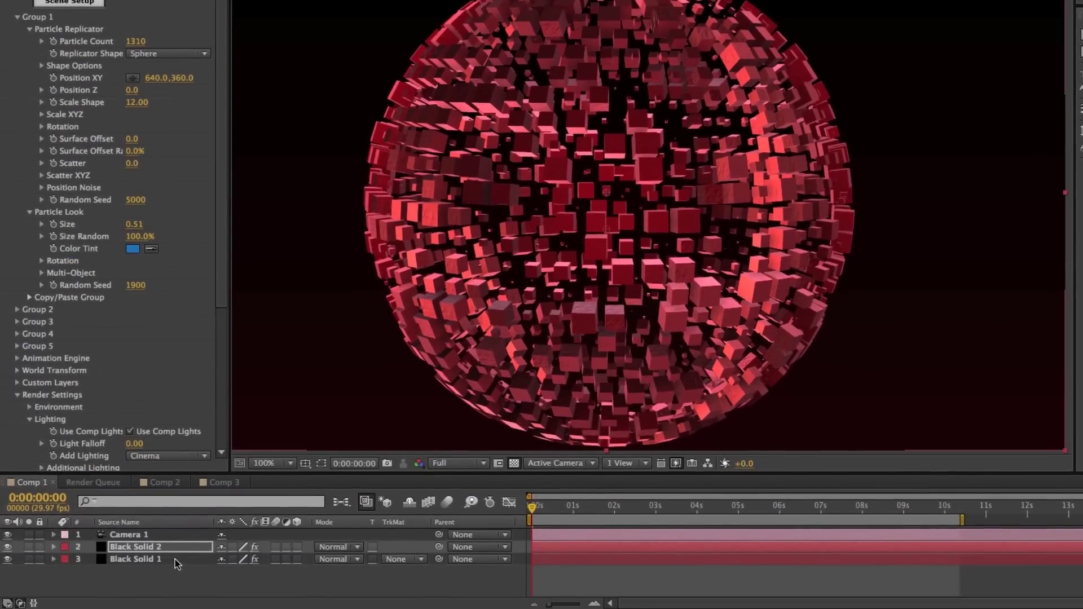
left_click(191, 535)
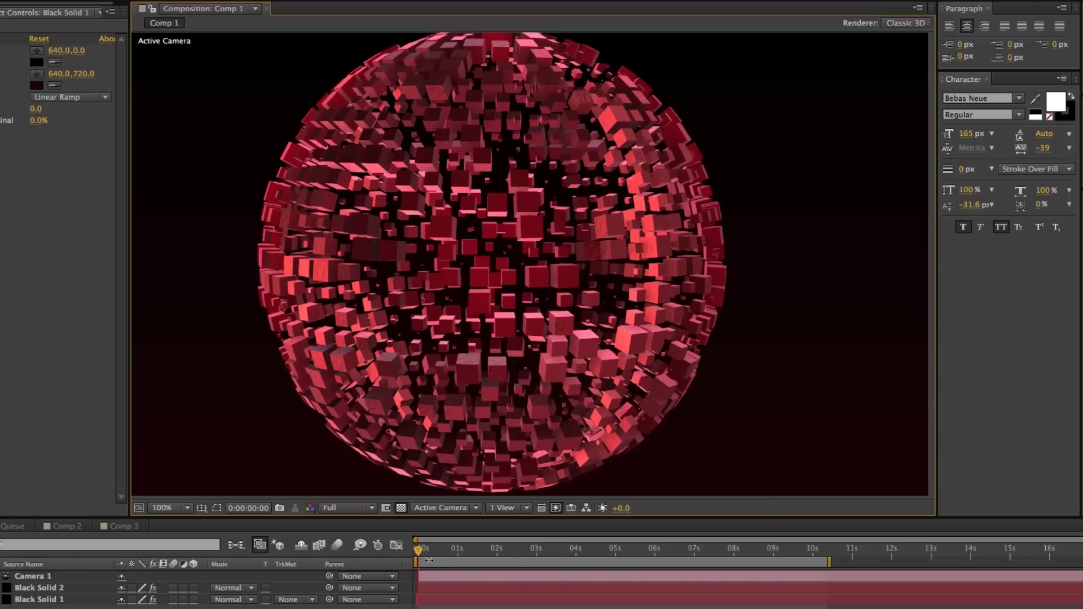
Step: Drop the preview to Half resolution and scrub to 0:00:01:26 inside the cube sphere
mouse_move(419, 551)
left_mouse_down()
mouse_move(495, 556)
mouse_move(413, 559)
left_mouse_up()
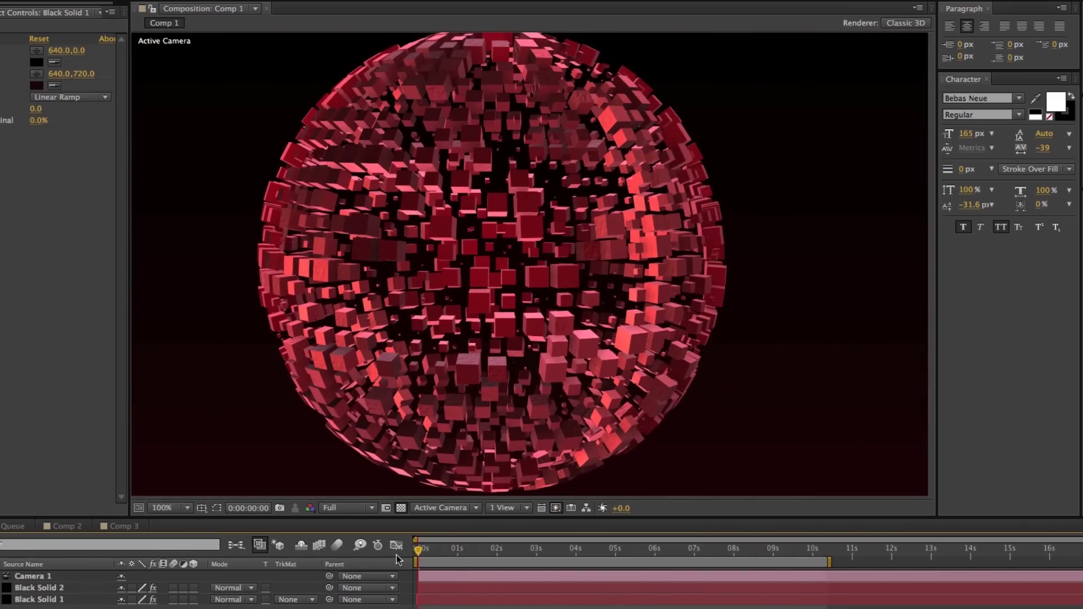
left_click(372, 509)
left_click(363, 557)
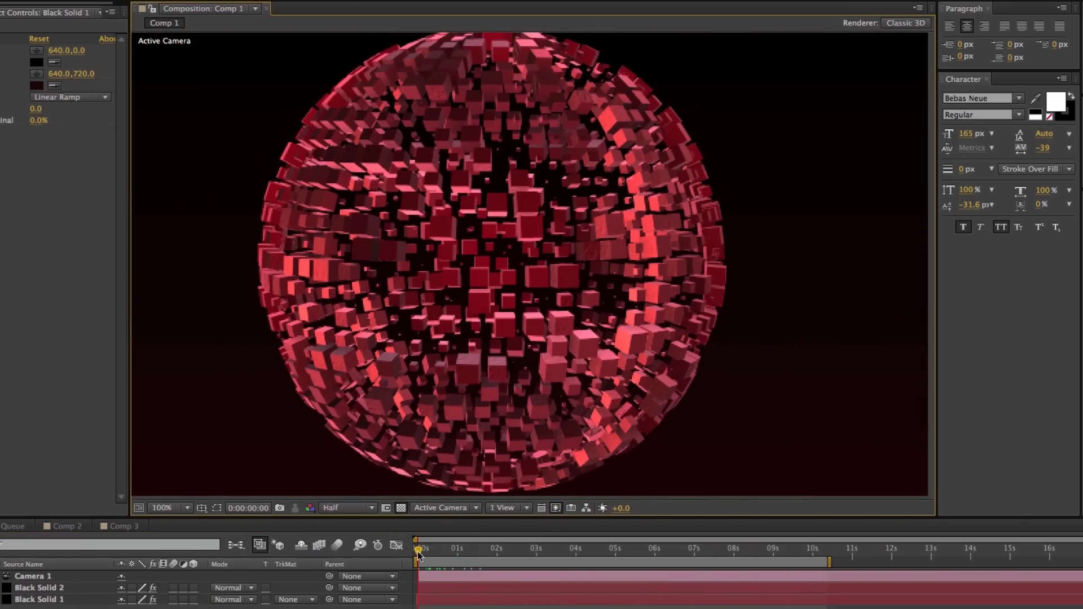
left_click_drag(420, 555, 492, 557)
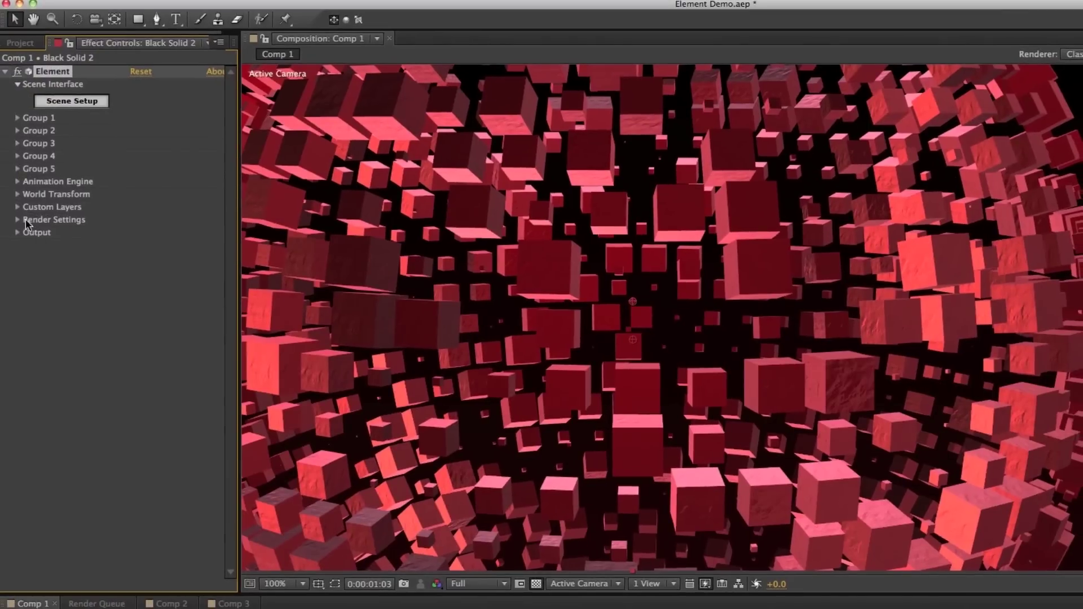
Step: Enable SSAO under Render Settings with Intensity 10.0 and Radius 3.0
left_click(18, 220)
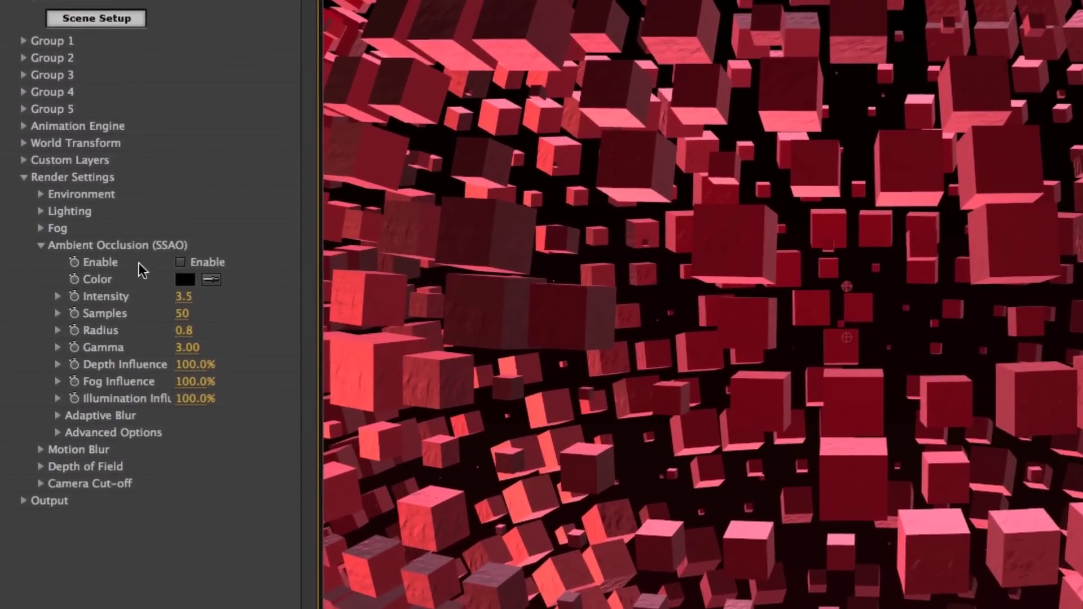
left_click(183, 263)
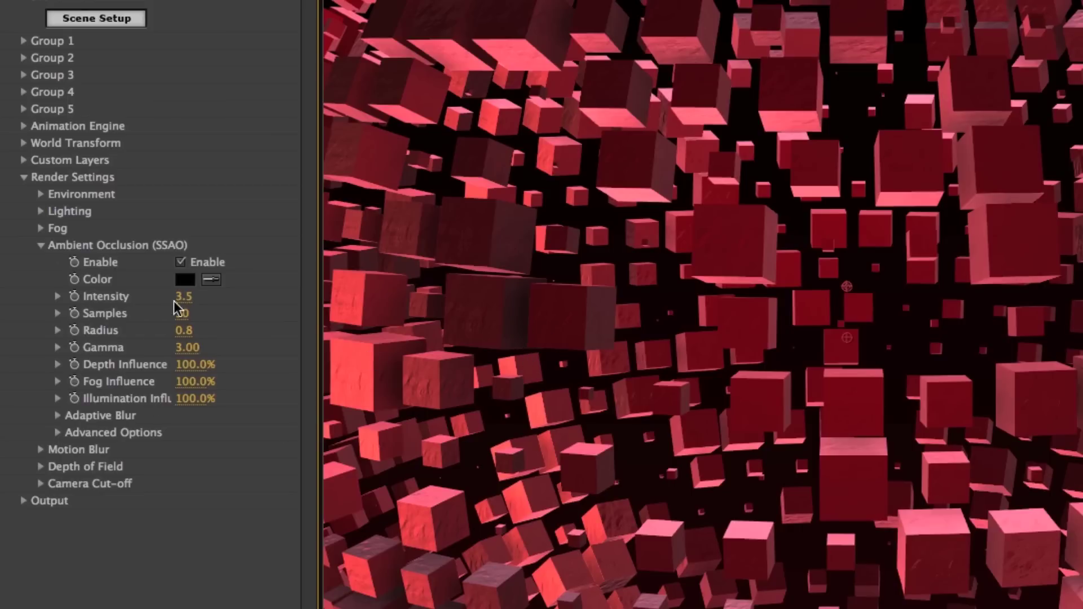
left_click_drag(184, 304, 253, 306)
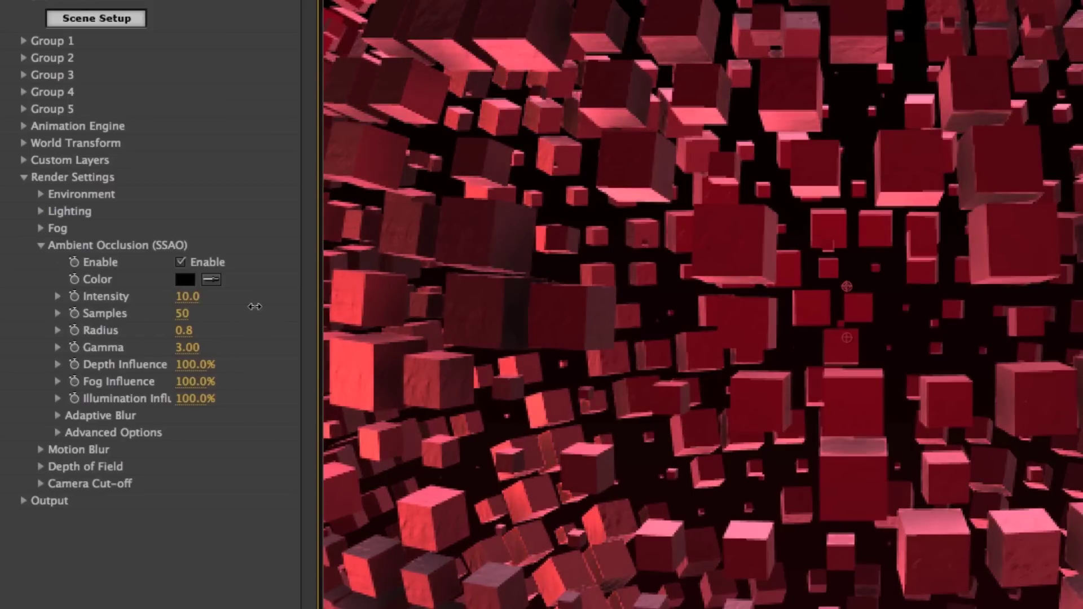
left_click_drag(178, 330, 352, 332)
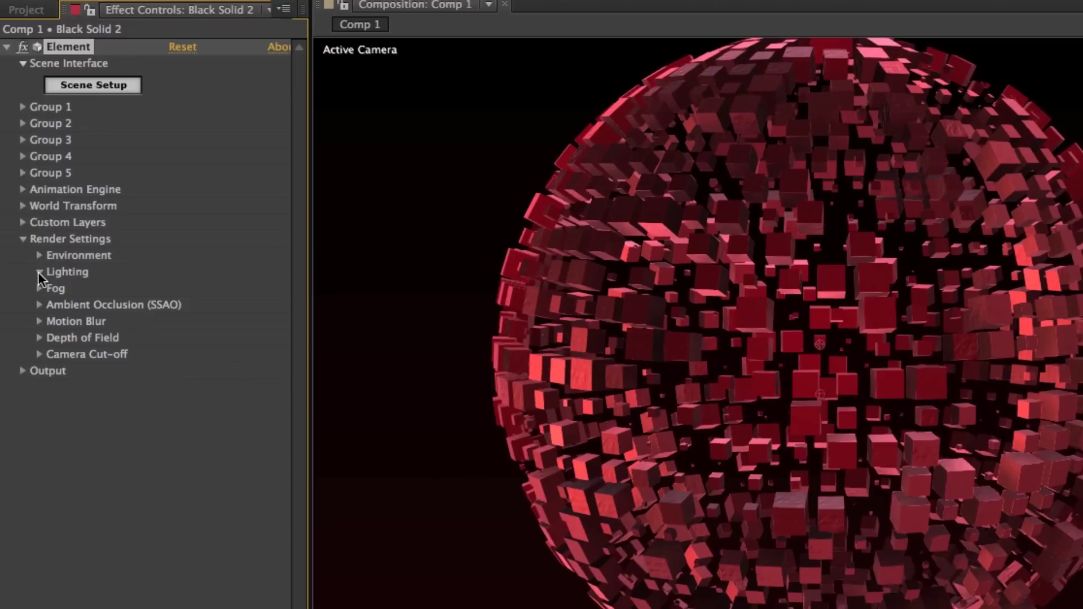
Step: Try the Product and Aqua lighting presets, settle on Underwater, and adjust the additional lighting settings
left_click(39, 272)
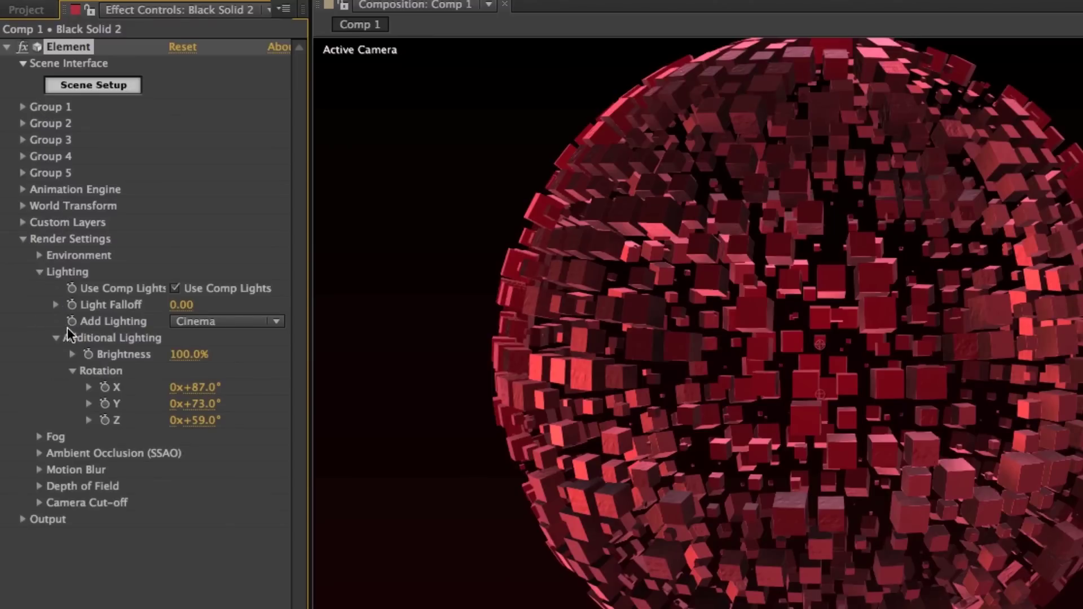
left_click(271, 325)
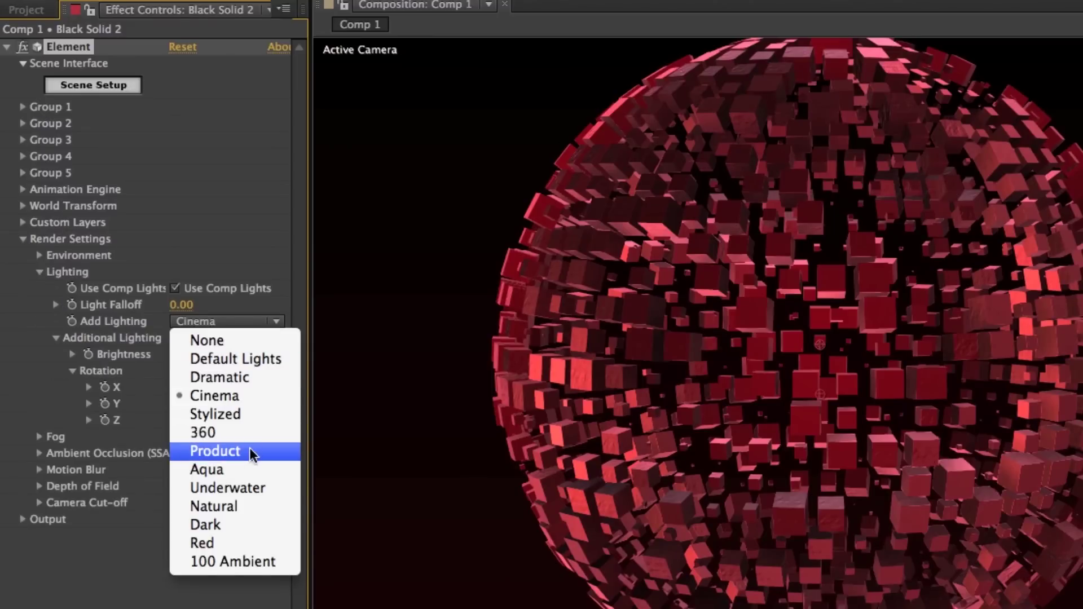
left_click(250, 451)
left_click(256, 322)
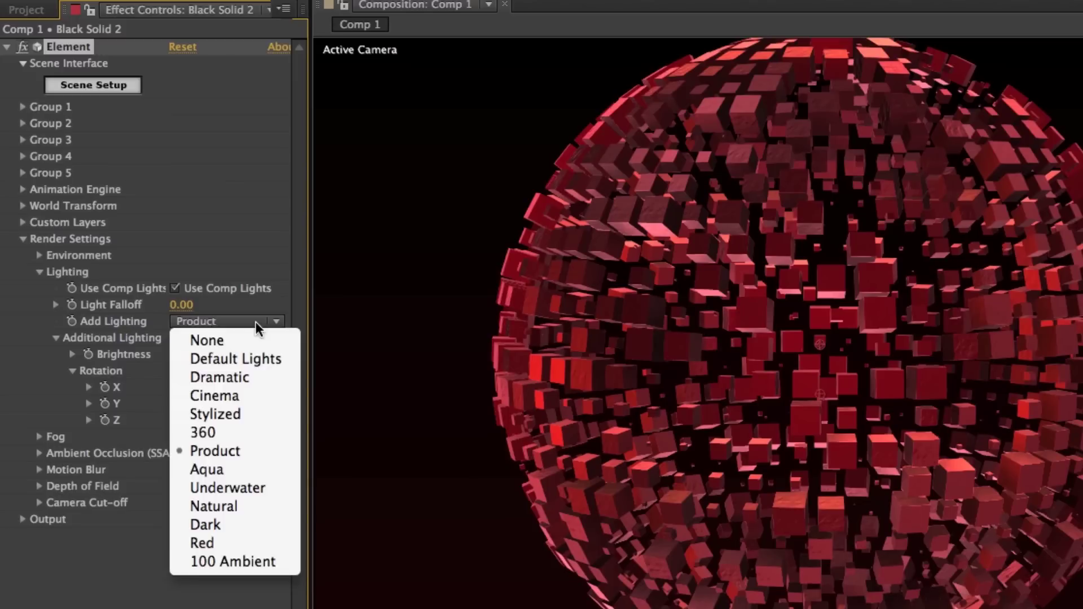
left_click(253, 472)
left_click(260, 322)
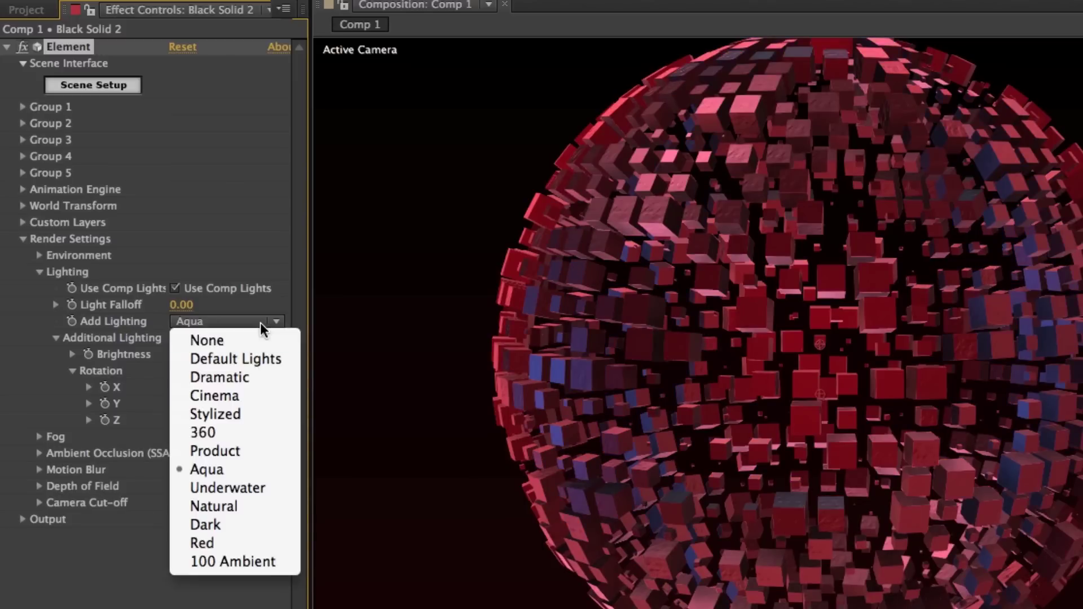
left_click(243, 485)
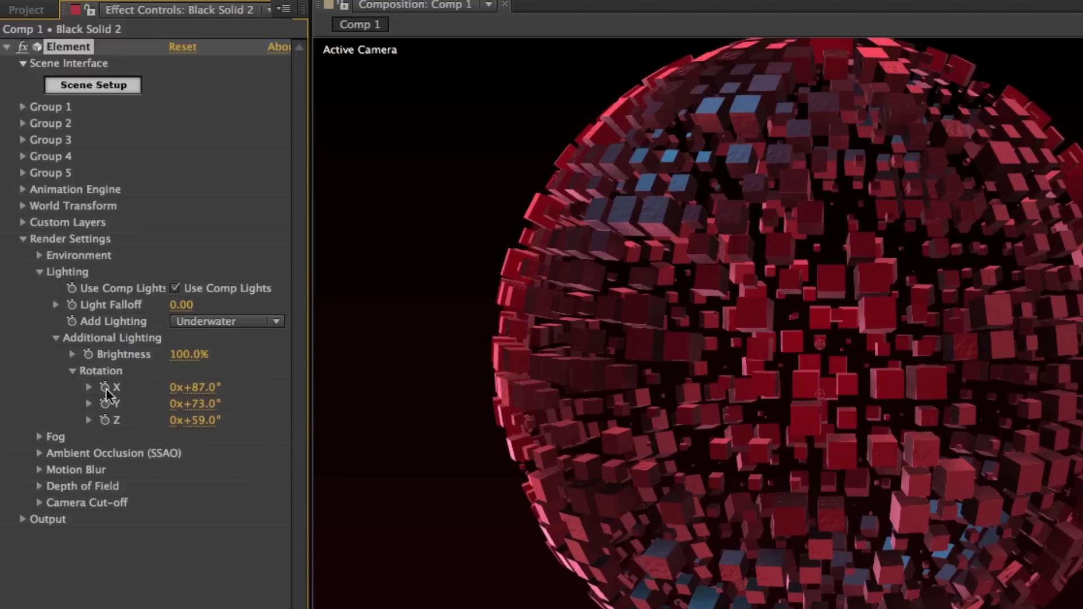
left_click(55, 337)
left_click(56, 337)
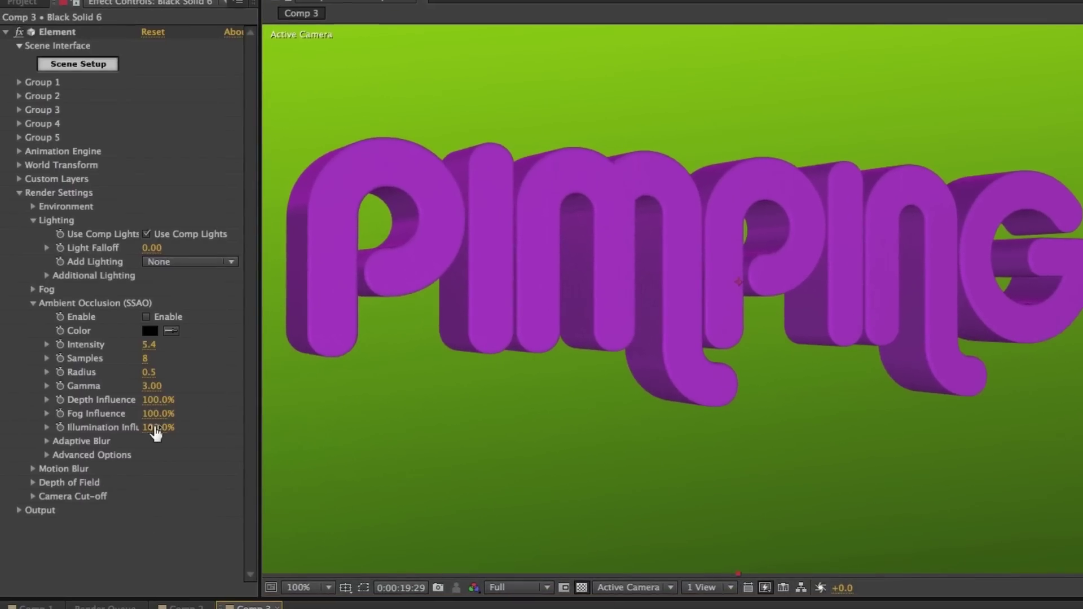
Step: Enable SSAO on the PIMPING text and choose the Dramatic lighting preset
left_click(146, 317)
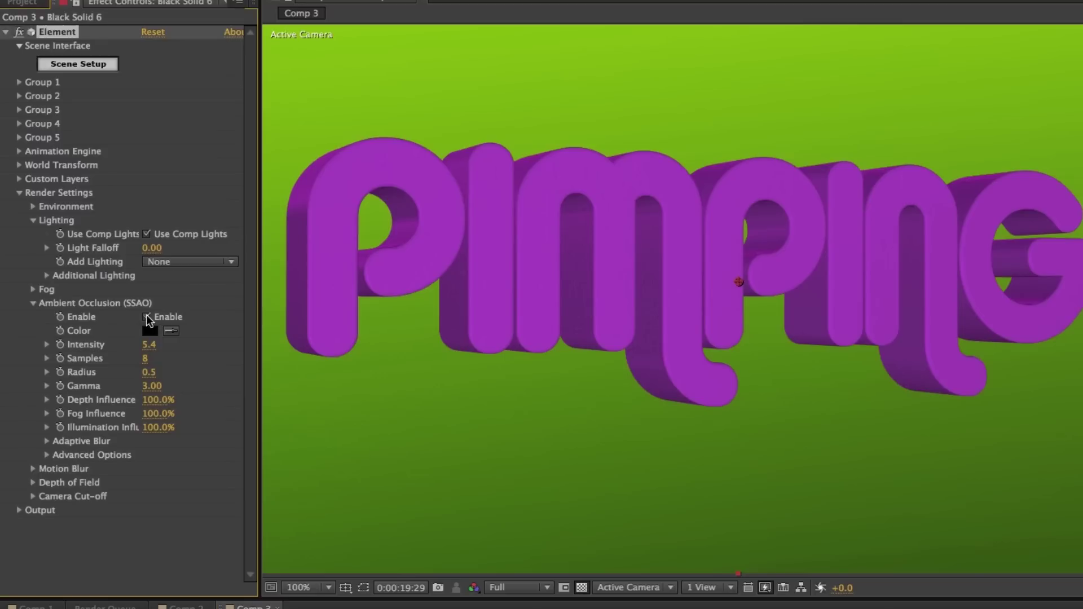
left_click(214, 263)
left_click(212, 311)
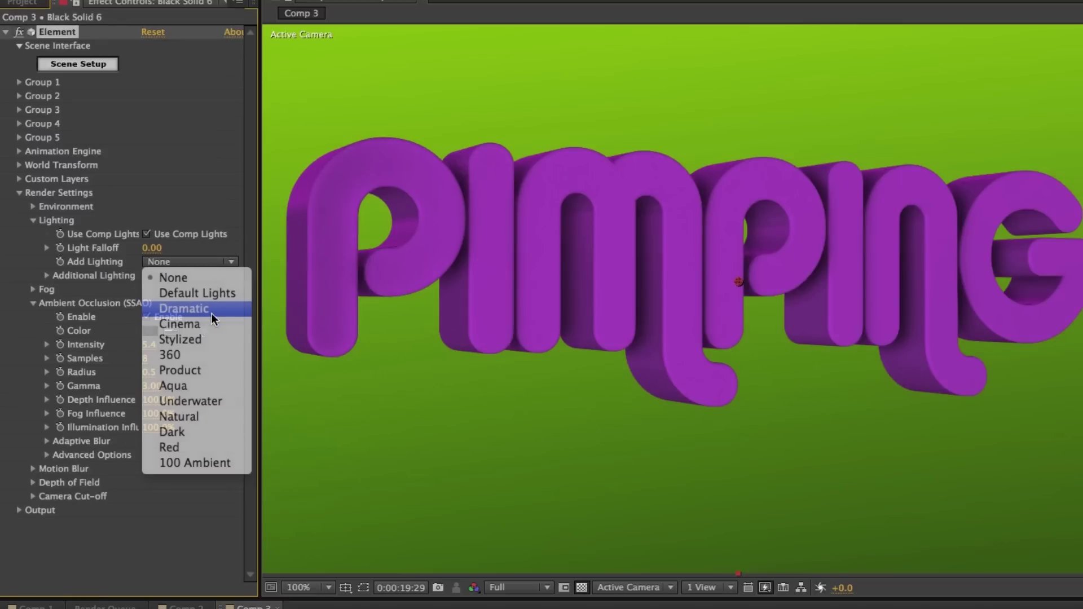